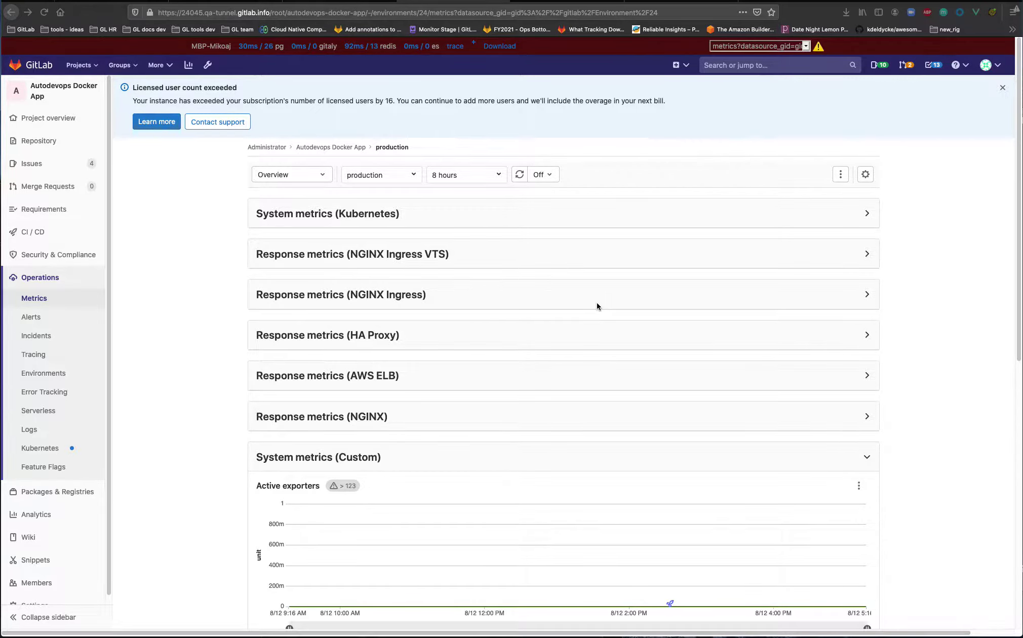
scroll(596, 302, "down", 4)
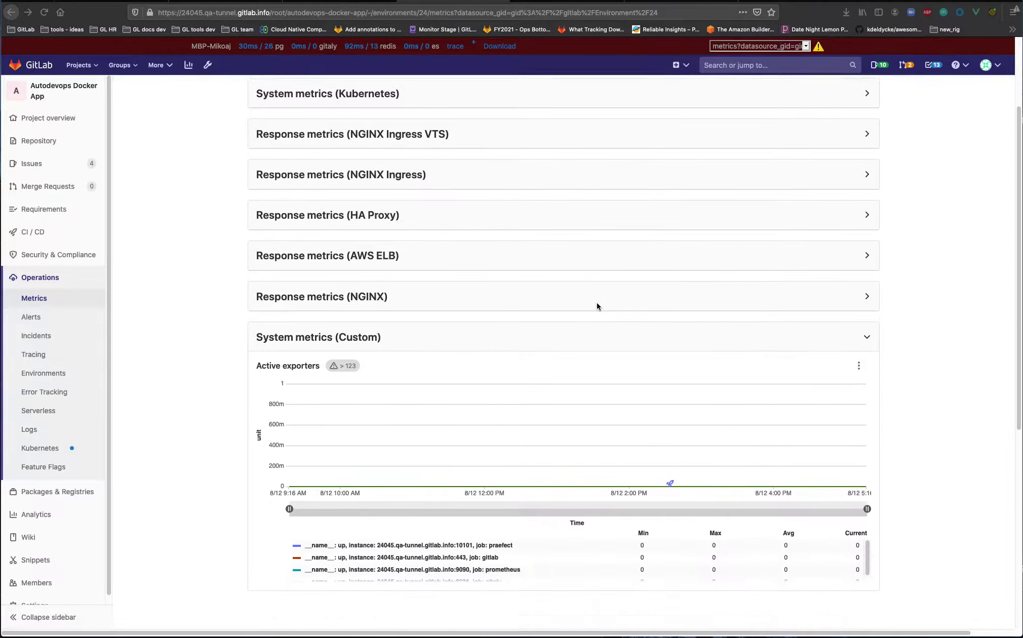
scroll(596, 302, "up", 2)
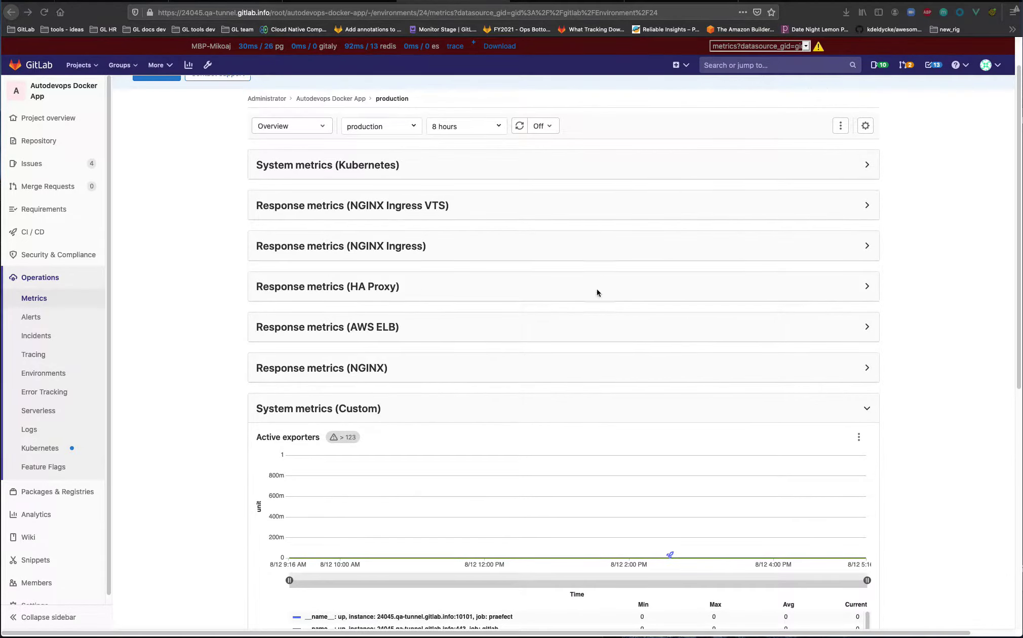
scroll(596, 289, "down", 3)
scroll(495, 457, "down", 2)
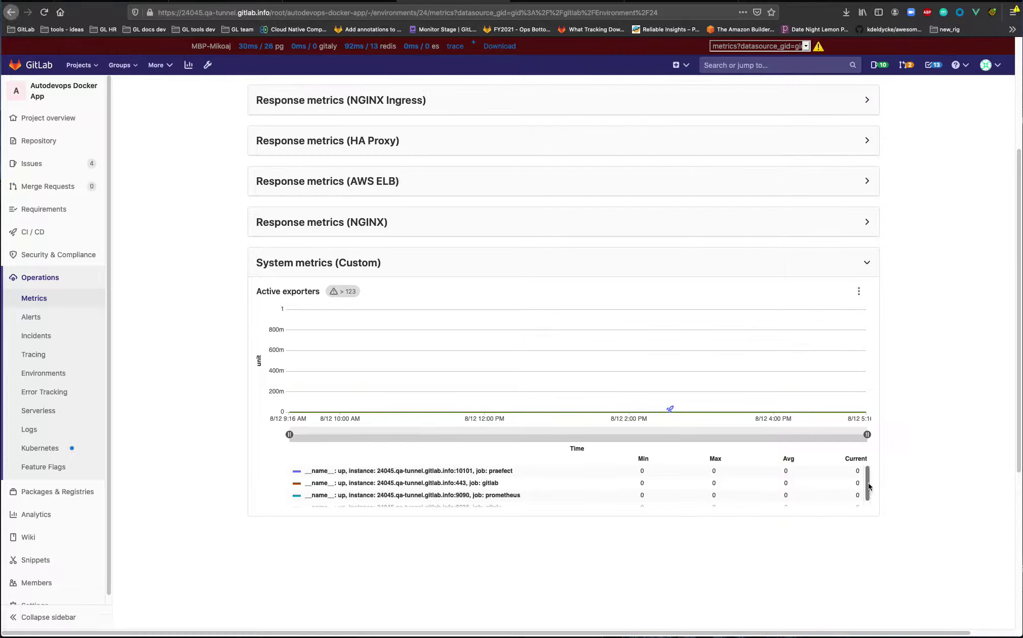
left_click_drag(869, 494, 870, 504)
scroll(525, 376, "up", 2)
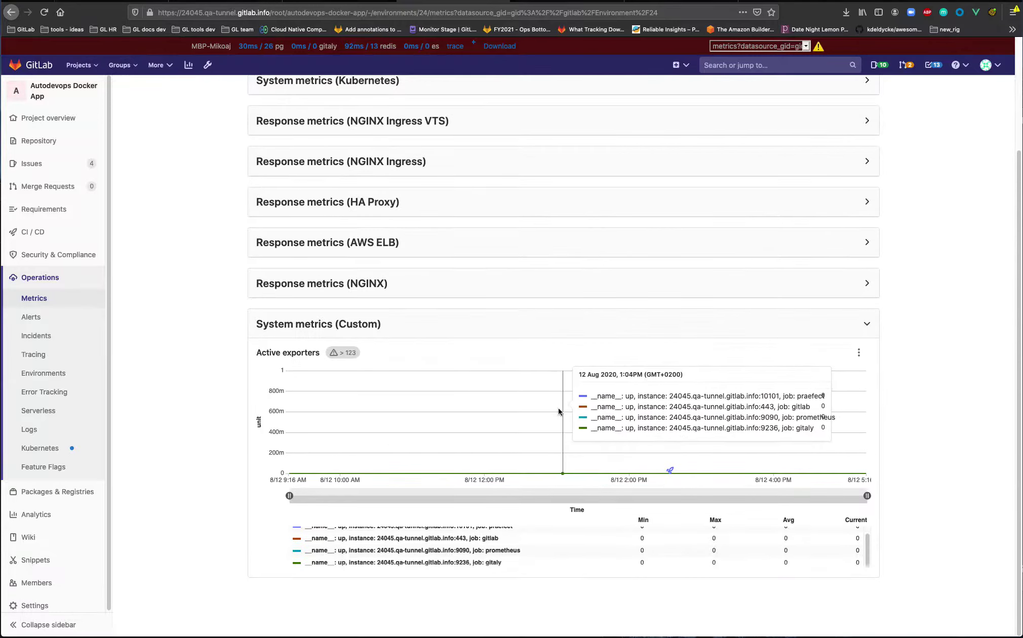
scroll(222, 302, "up", 2)
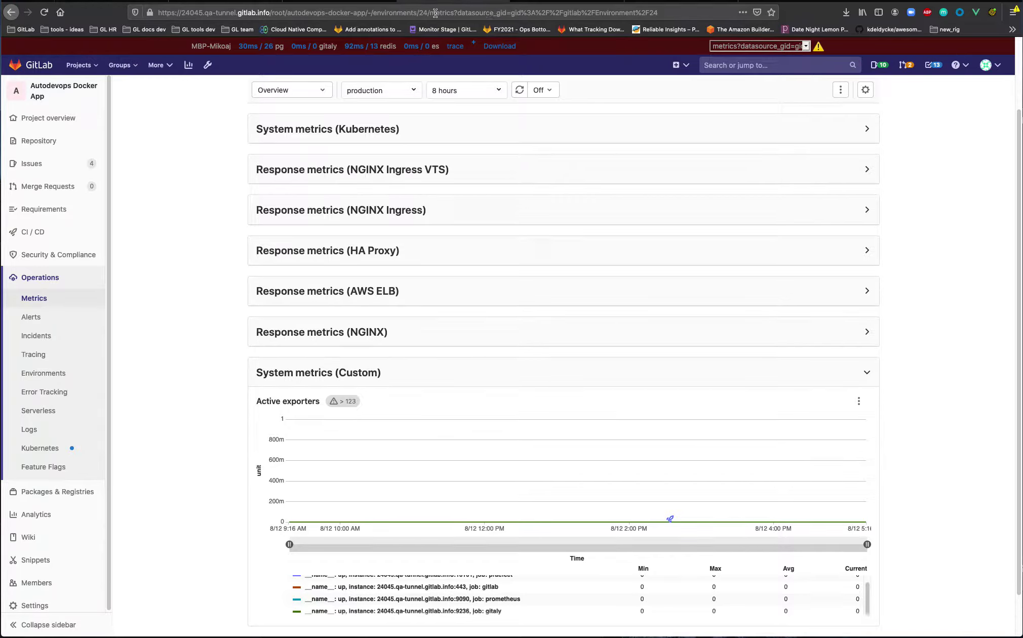
Step: Replace 'Environment' in the datasource_gid URL parameter with 'Clusters::Cluster%2F24' and reload the dashboard
left_click(605, 14)
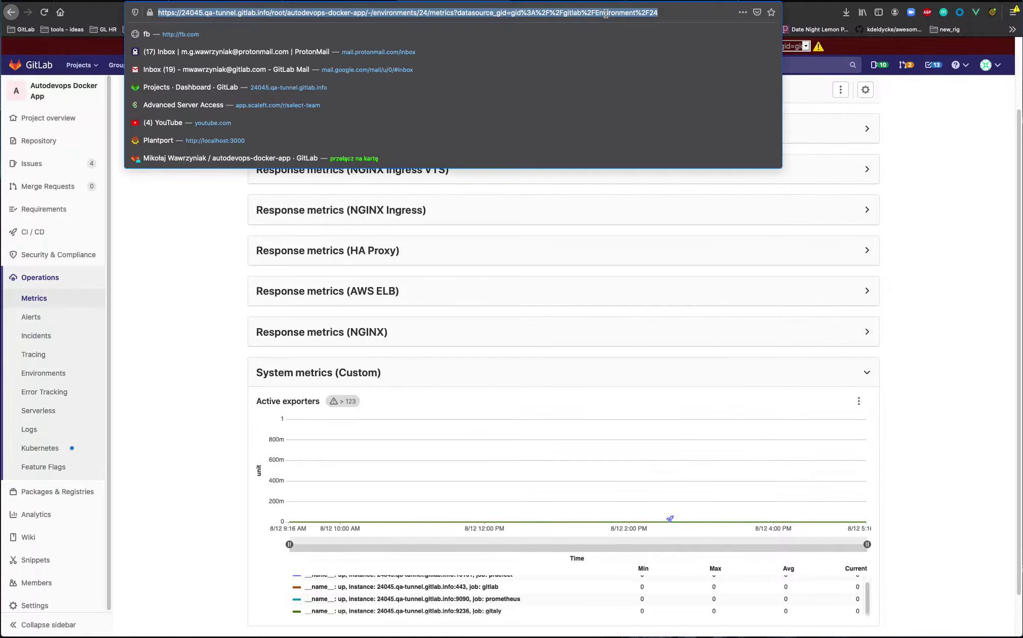
double_click(605, 14)
left_click(605, 13)
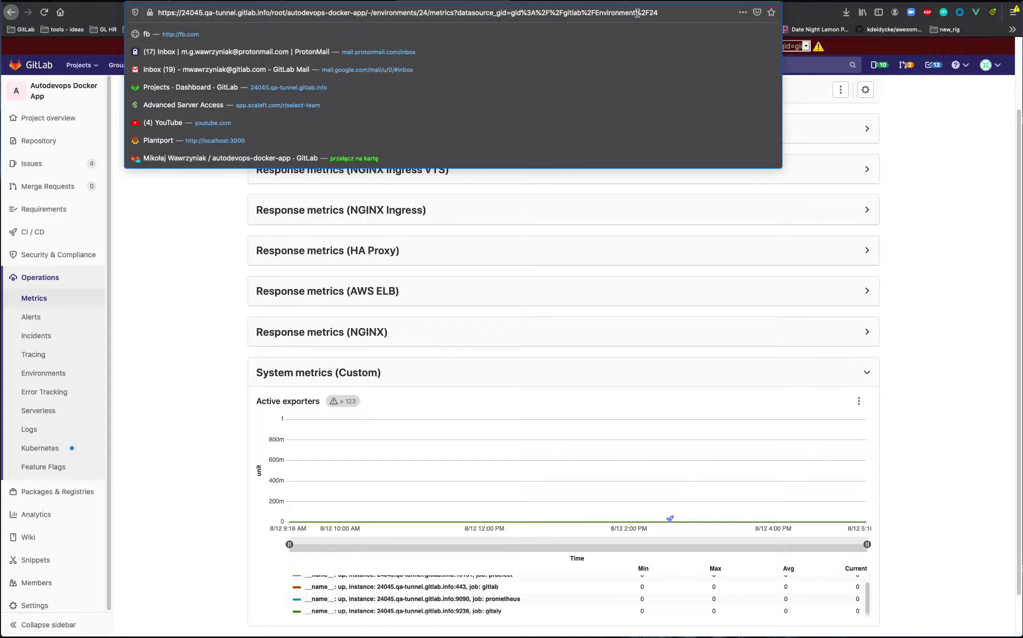
left_click_drag(636, 12, 600, 12)
left_click(599, 13)
left_click_drag(595, 13, 637, 13)
type("C")
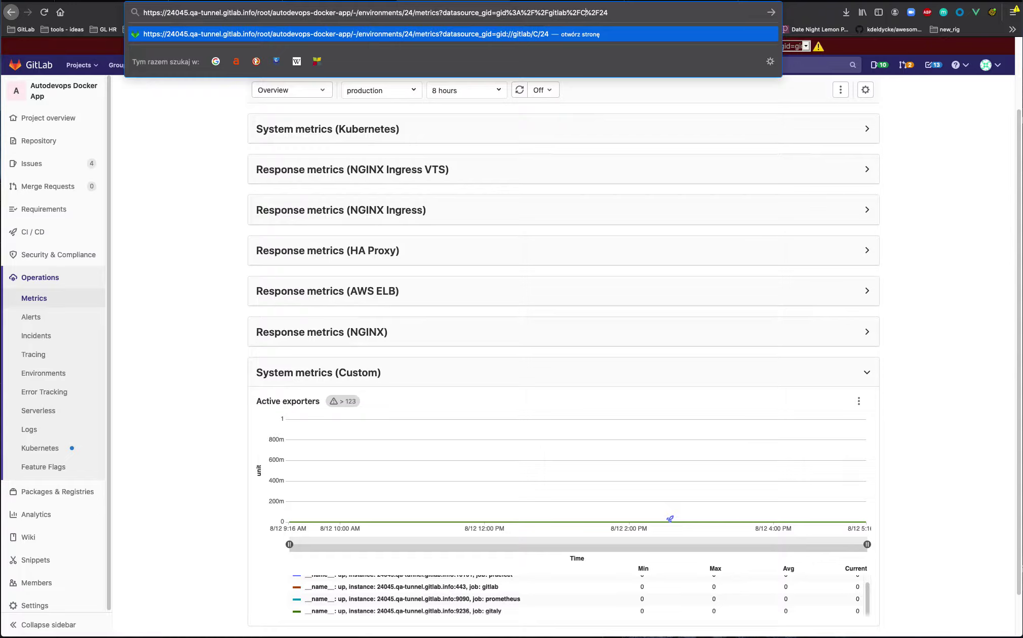
type("lusters")
type("::Cluster")
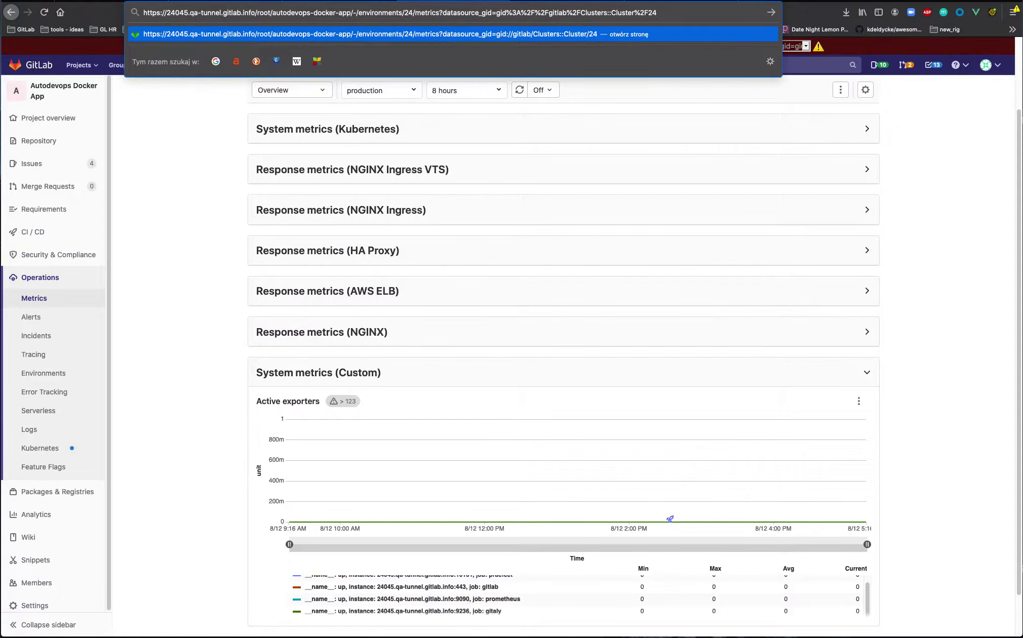
type("%2F24")
key("Return")
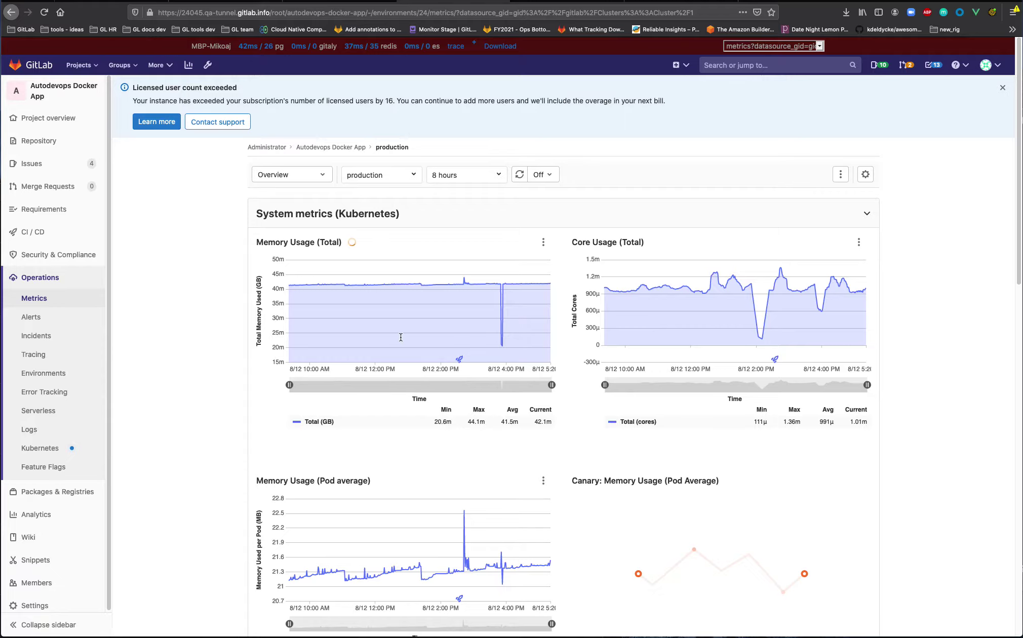
scroll(426, 319, "down", 5)
scroll(426, 319, "up", 1)
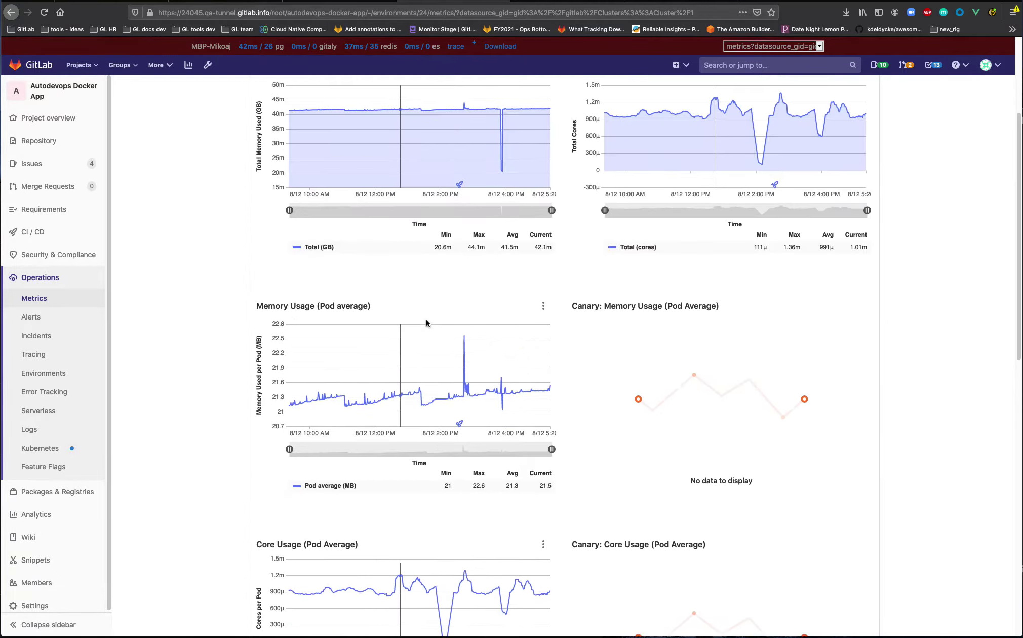
scroll(426, 319, "down", 4)
scroll(427, 319, "down", 4)
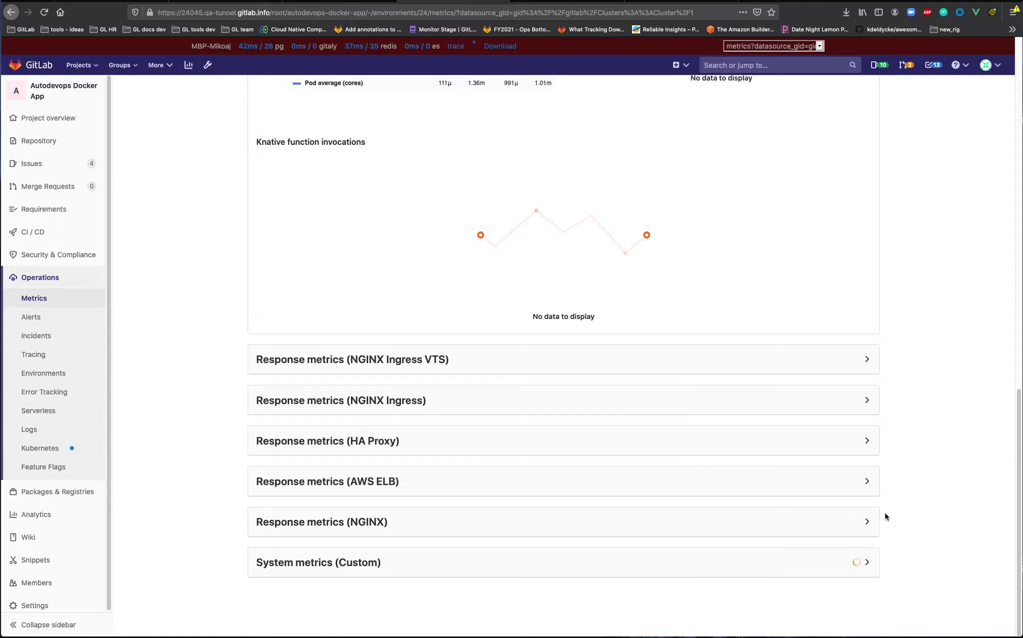
scroll(884, 512, "up", 5)
scroll(850, 501, "up", 5)
scroll(849, 501, "up", 5)
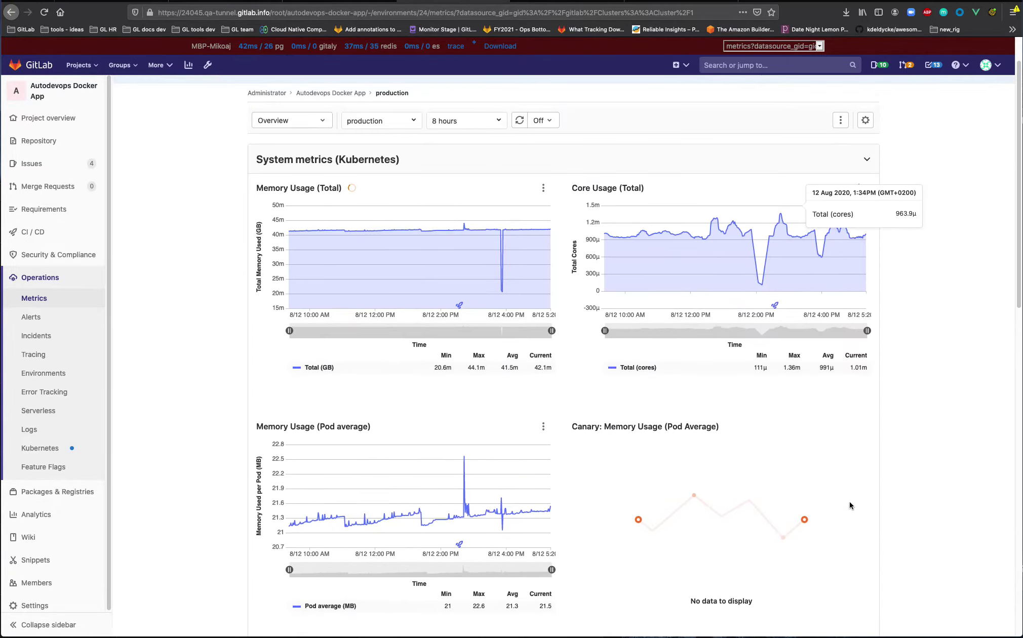
scroll(850, 501, "down", 3)
scroll(850, 501, "down", 10)
scroll(850, 502, "down", 3)
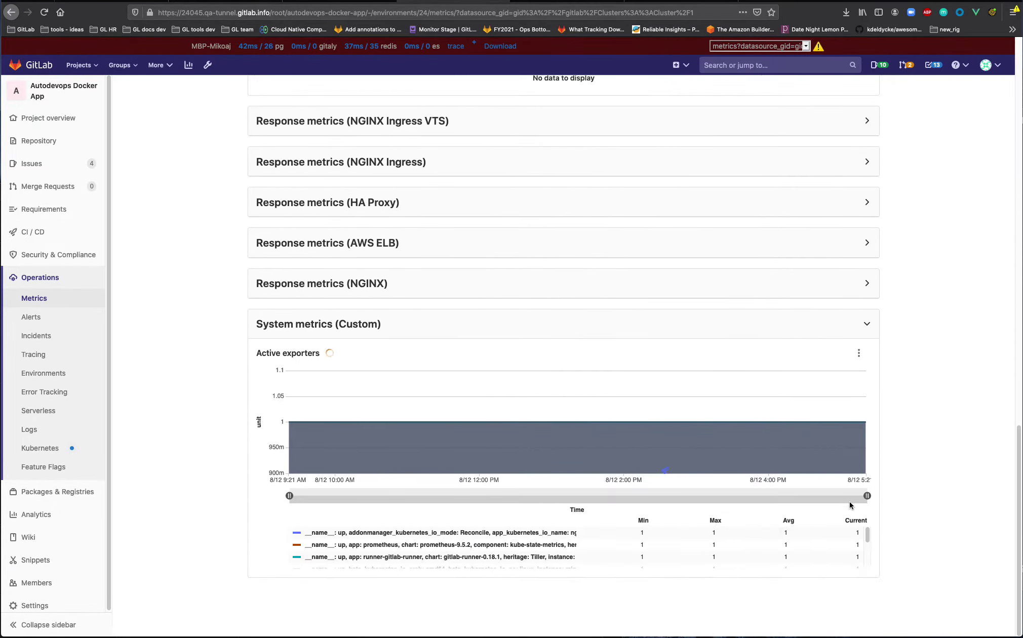
scroll(502, 543, "down", 3)
scroll(501, 544, "up", 3)
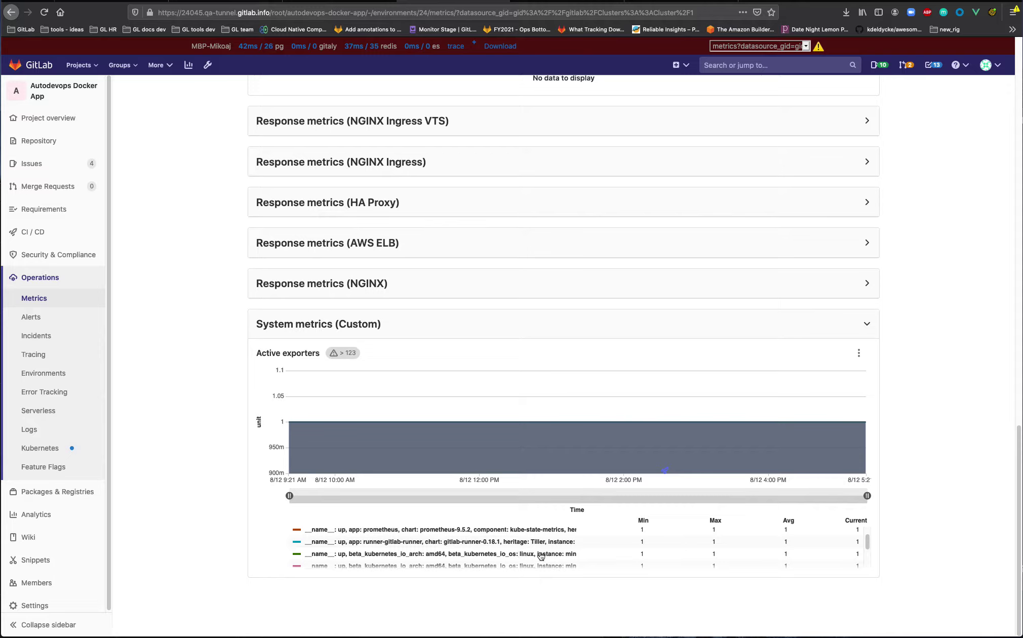
scroll(460, 545, "down", 3)
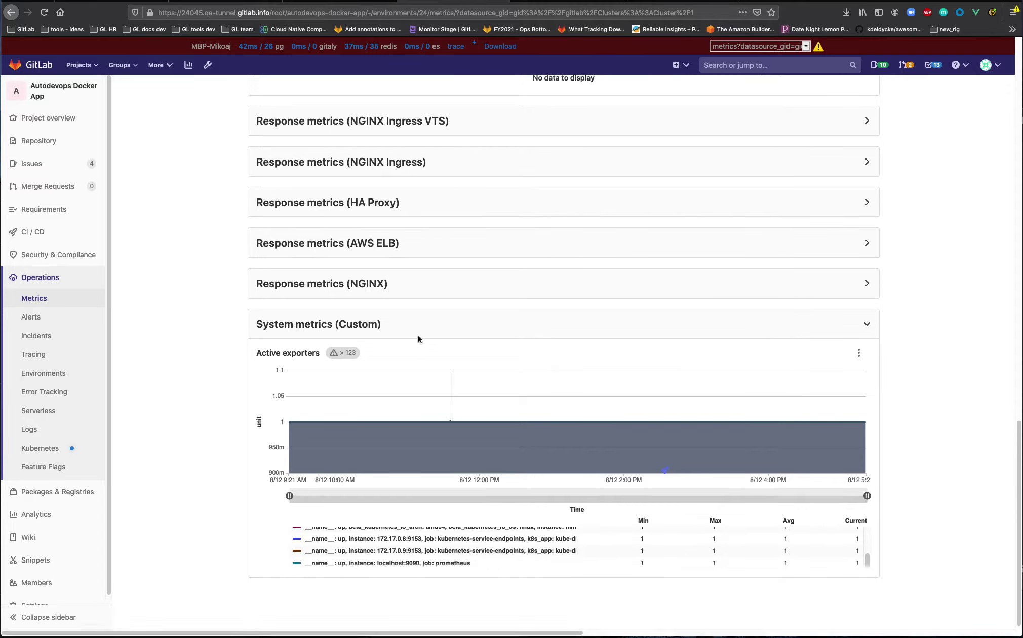
Step: Replace 'Clusters%3A%3ACluster' in datasource_gid with 'Environment' and reload the dashboard
left_click(620, 14)
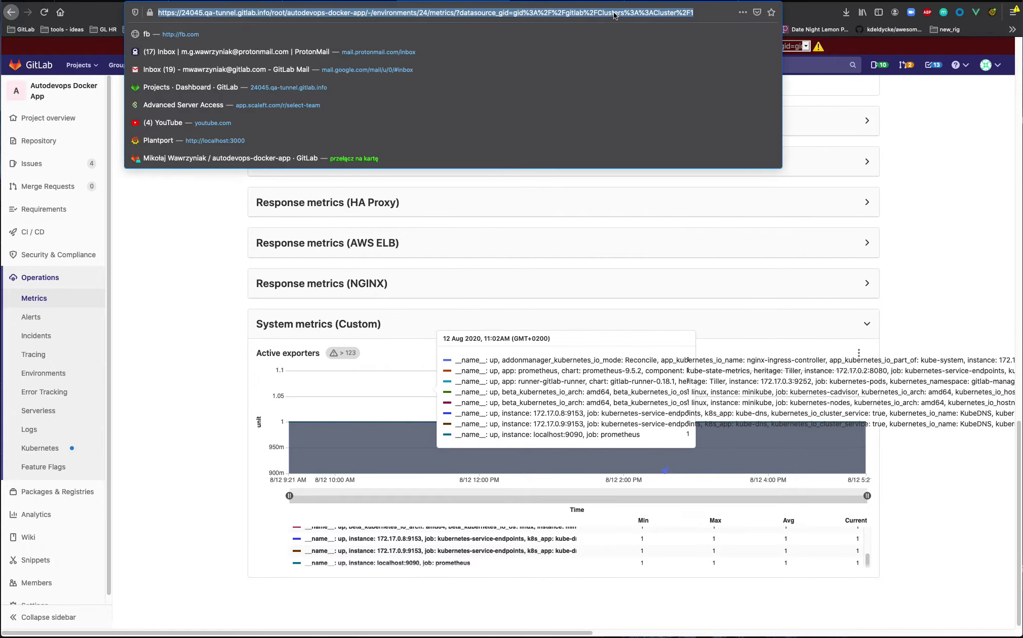
double_click(611, 13)
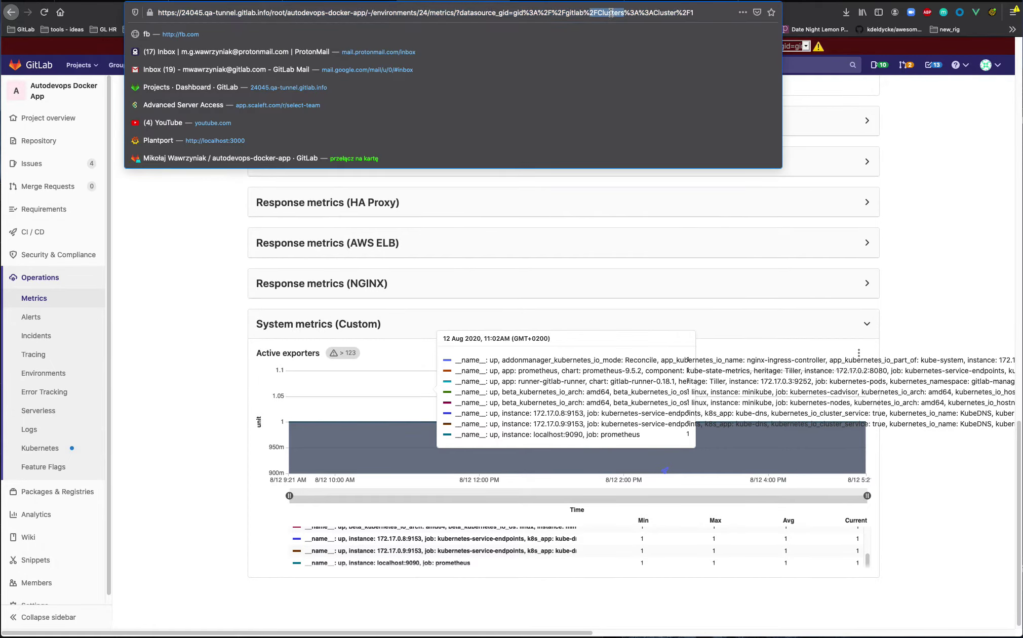
left_click(611, 13)
left_click_drag(677, 13, 600, 11)
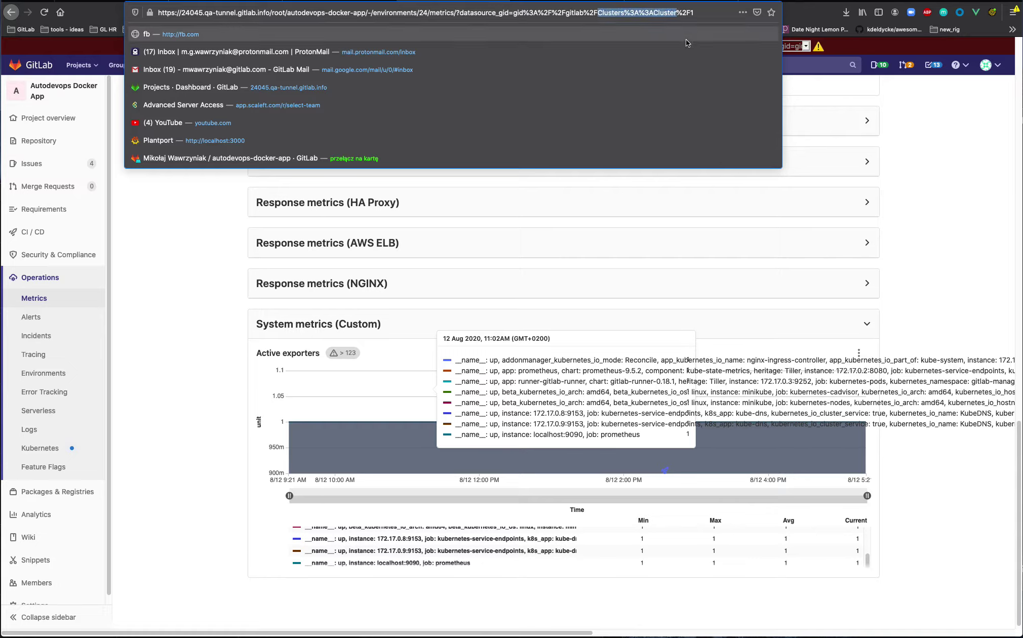
type("E")
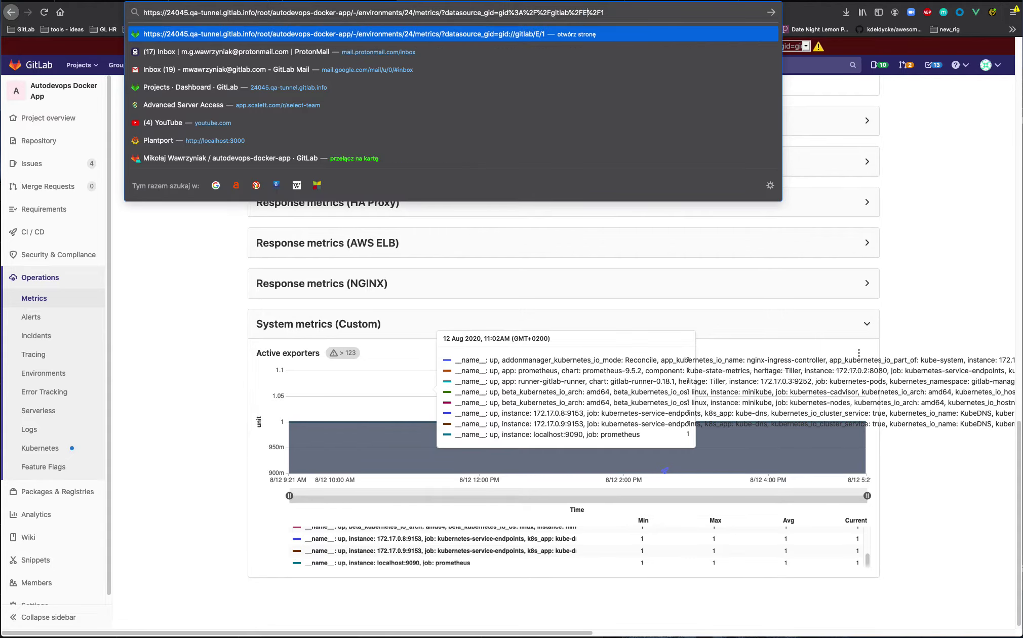
type("nvironments")
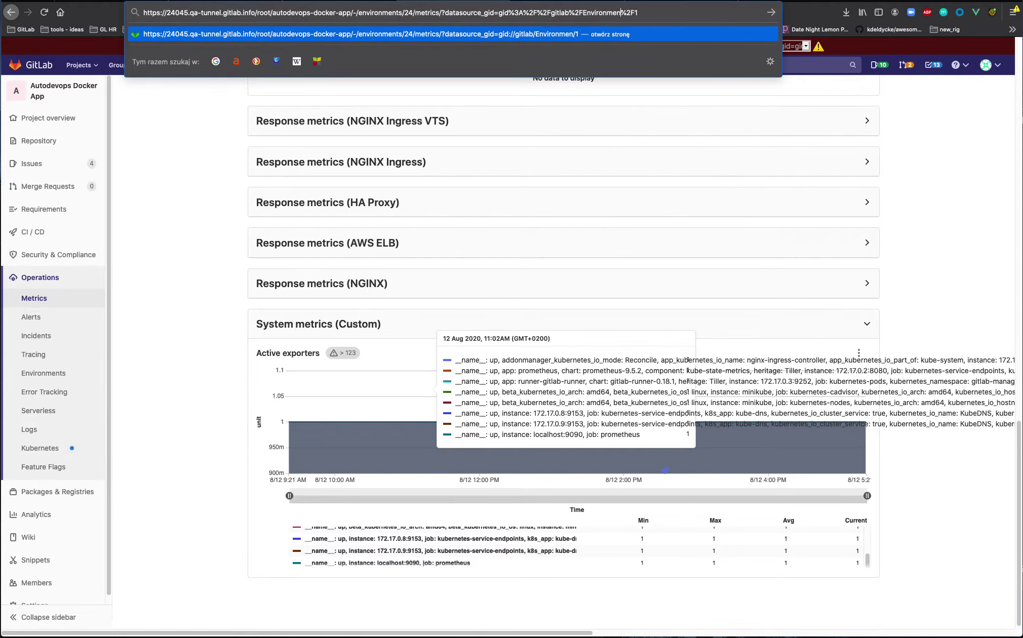
key("BackSpace")
key("Return")
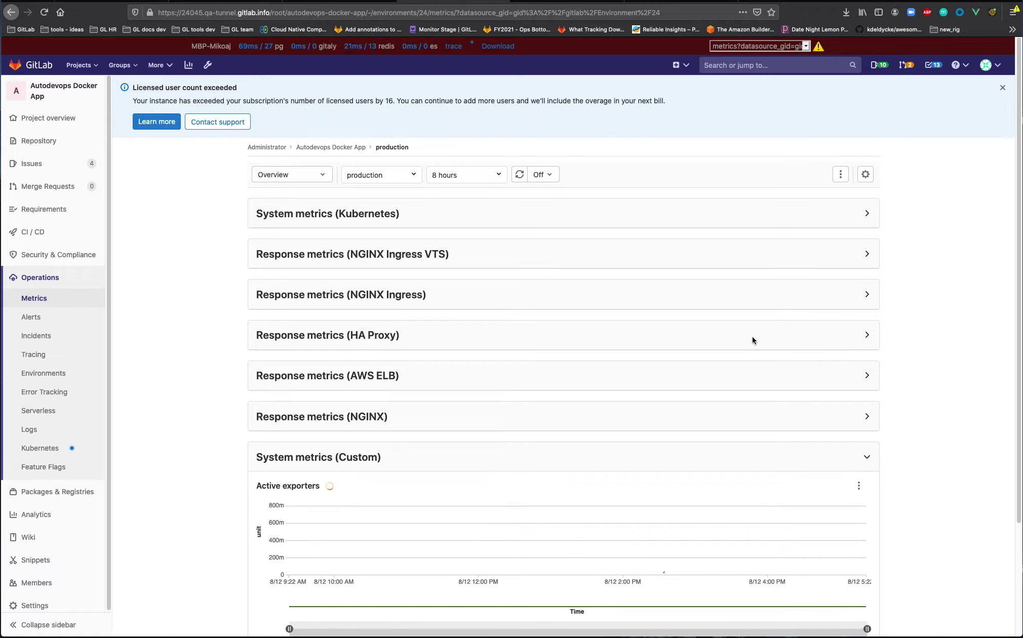
scroll(752, 336, "down", 3)
scroll(810, 330, "down", 1)
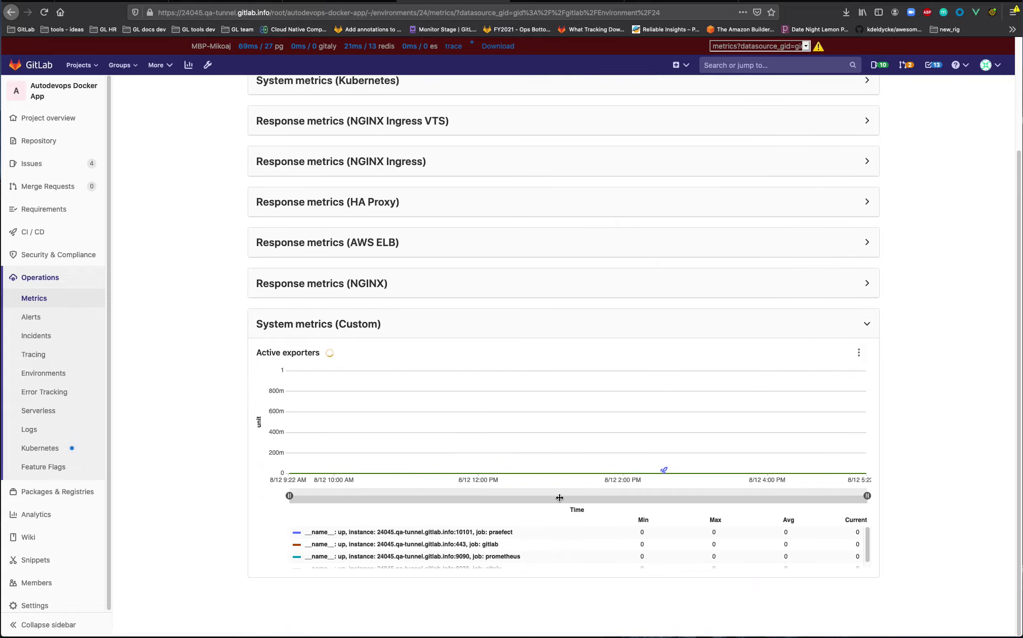
scroll(560, 498, "up", 3)
mouse_move(565, 559)
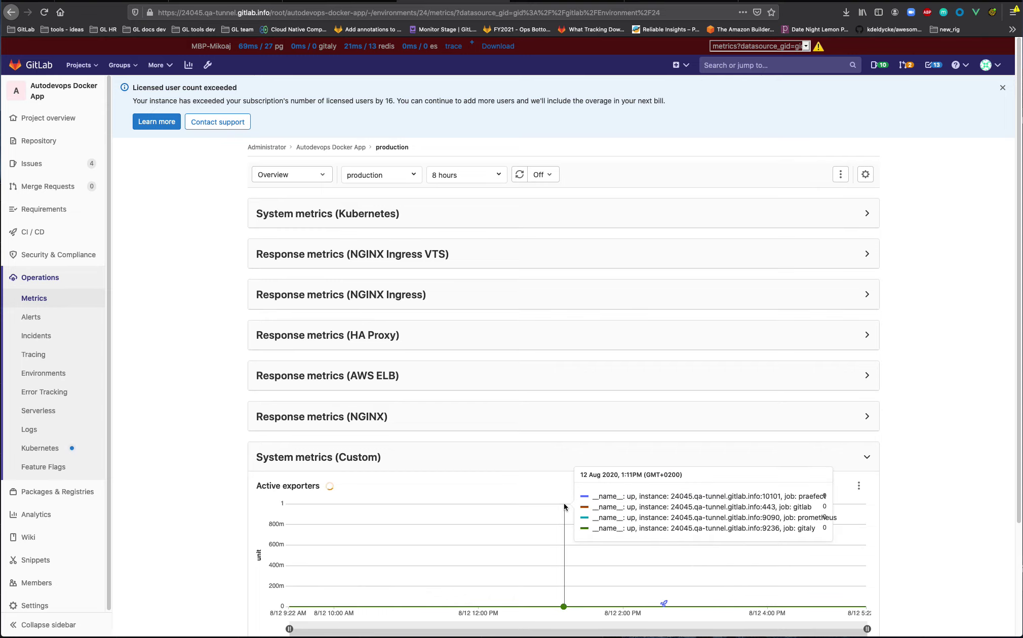
scroll(564, 505, "down", 3)
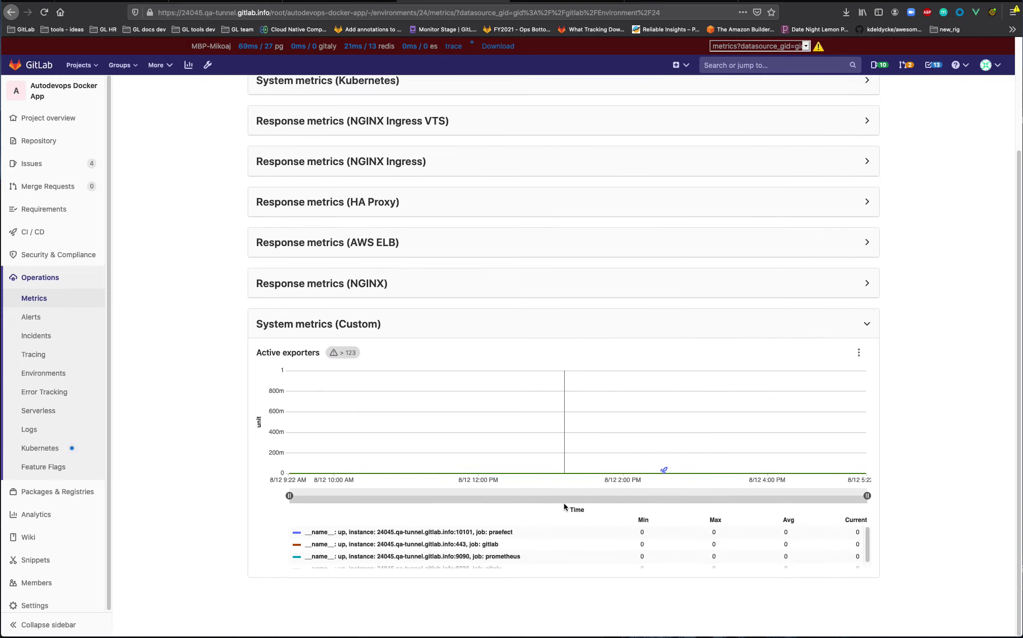